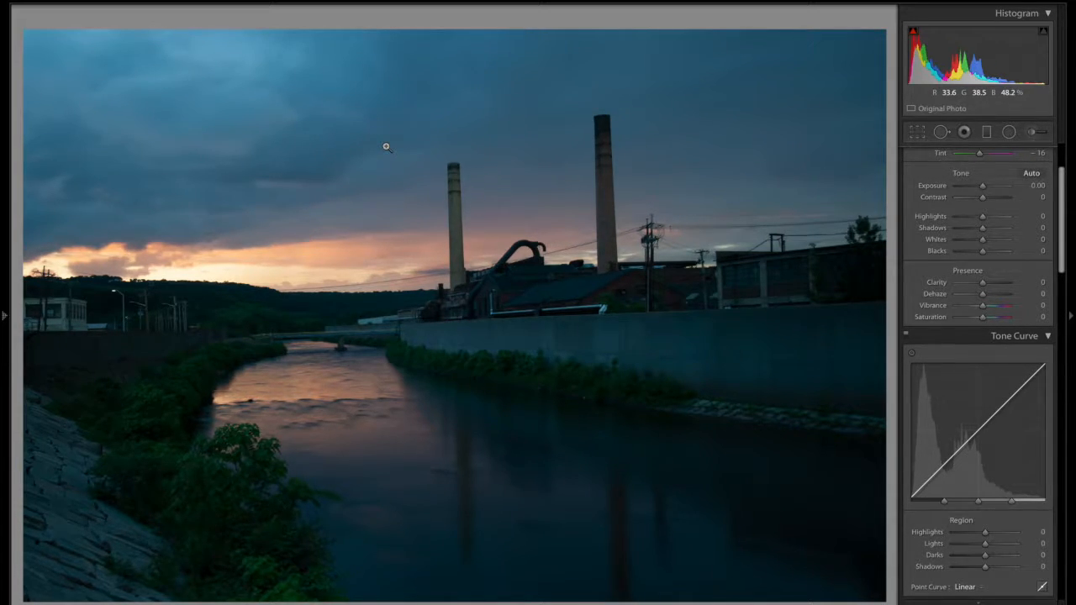
Compare the finished edit of the river and factory photo with its unedited version.
key("Right")
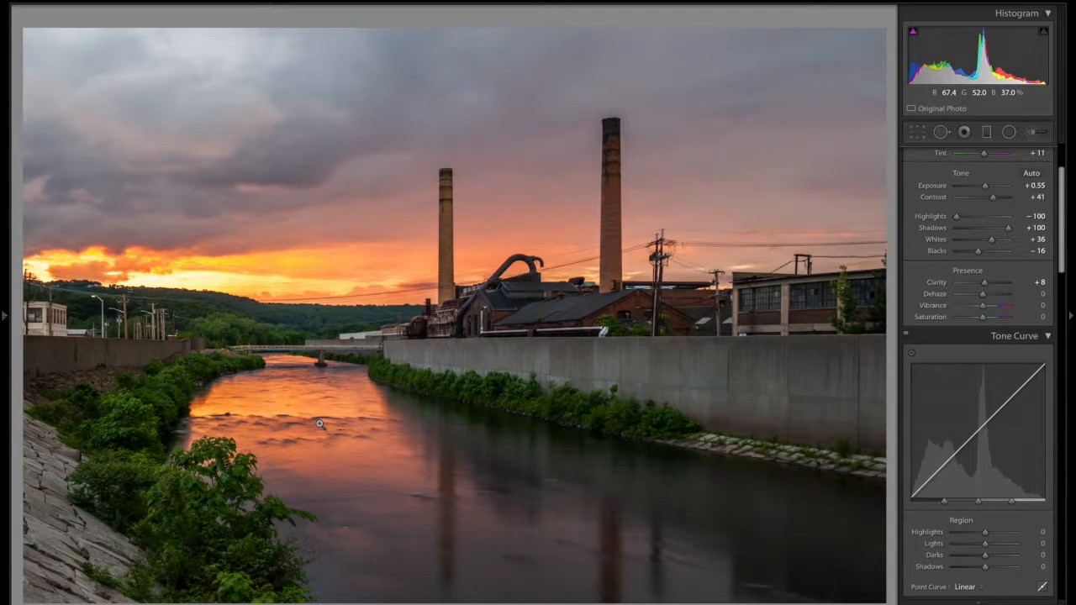
key("ctrl+shift+r")
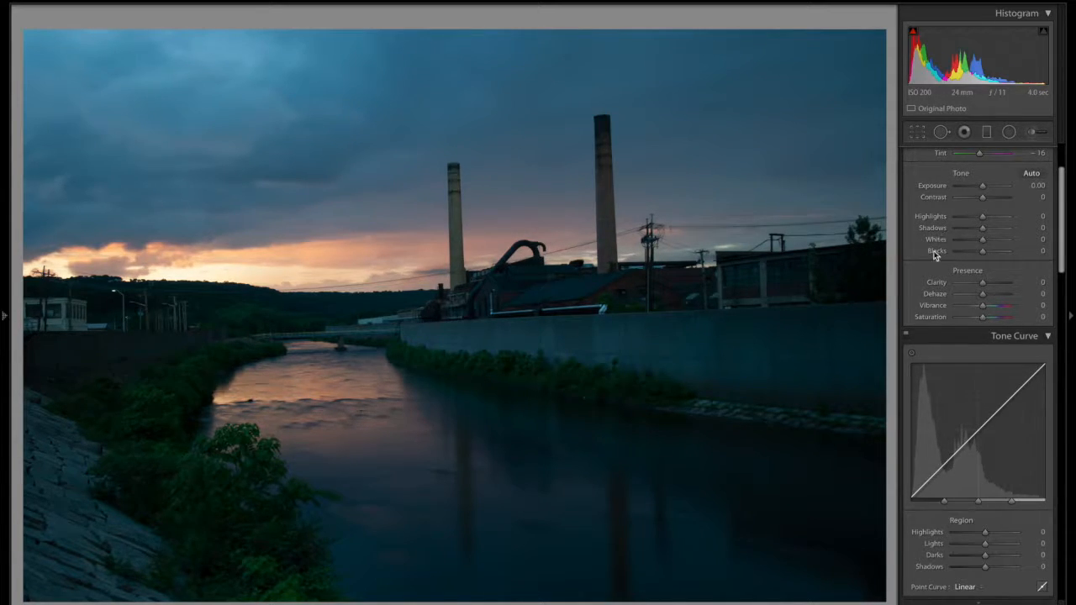
Remove chromatic aberration and enable the lens profile corrections for the photo.
scroll(931, 280, "down", 15)
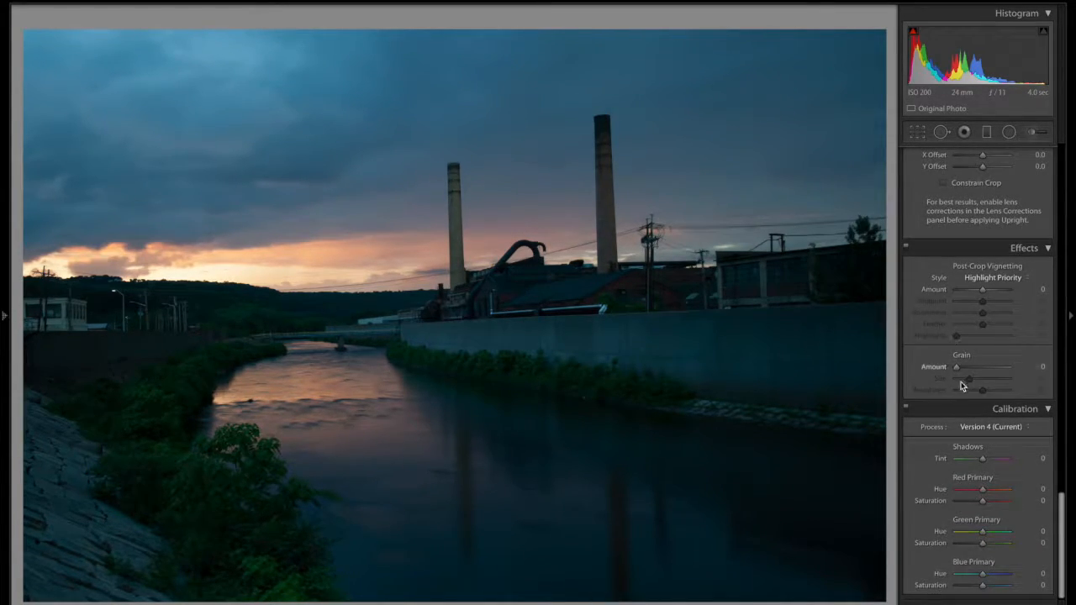
scroll(950, 303, "up", 5)
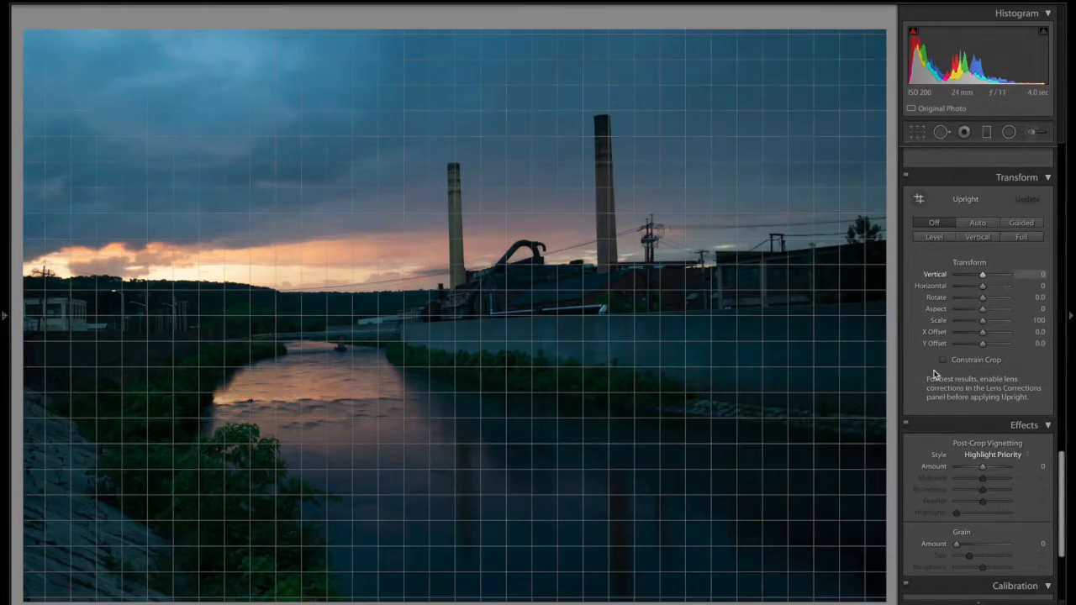
scroll(950, 303, "up", 3)
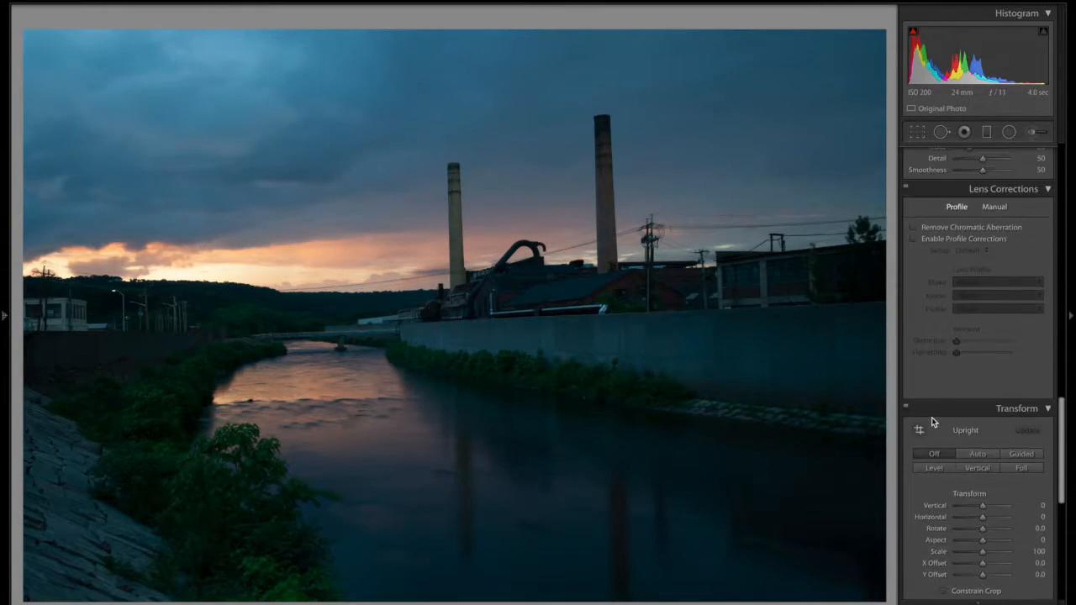
left_click(915, 244)
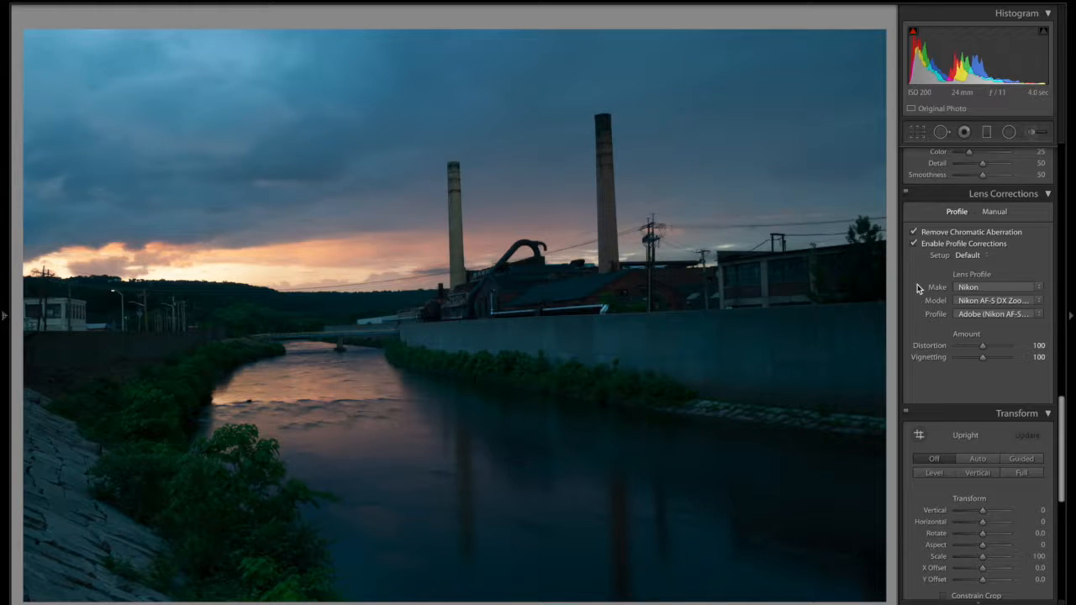
Sample the pale roof beyond the bridge as the white balance neutral and set the temperature to 5,326.
scroll(917, 284, "up", 15)
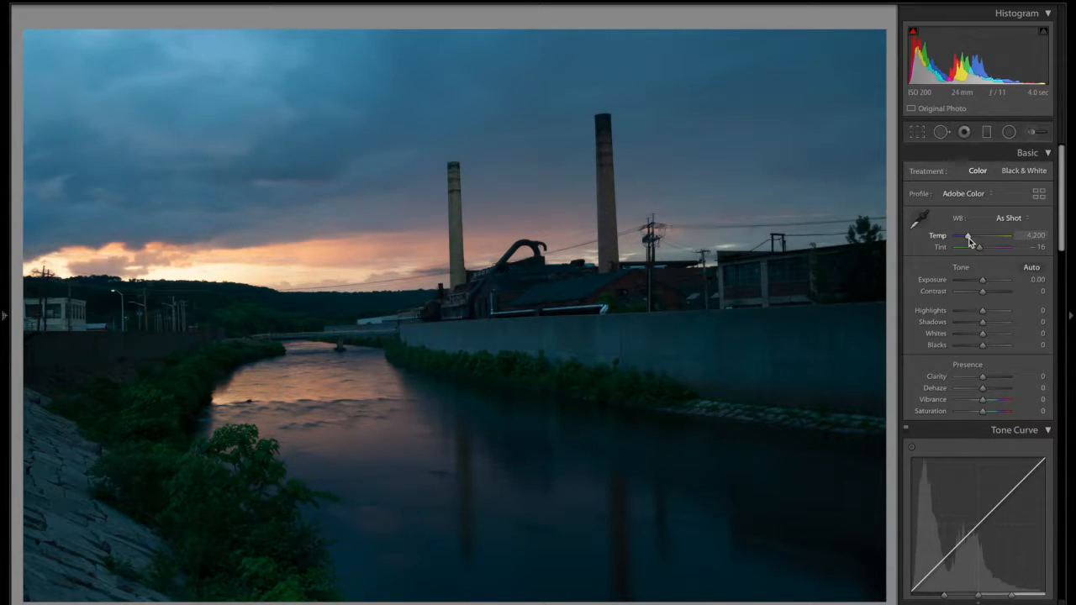
left_click_drag(969, 238, 975, 236)
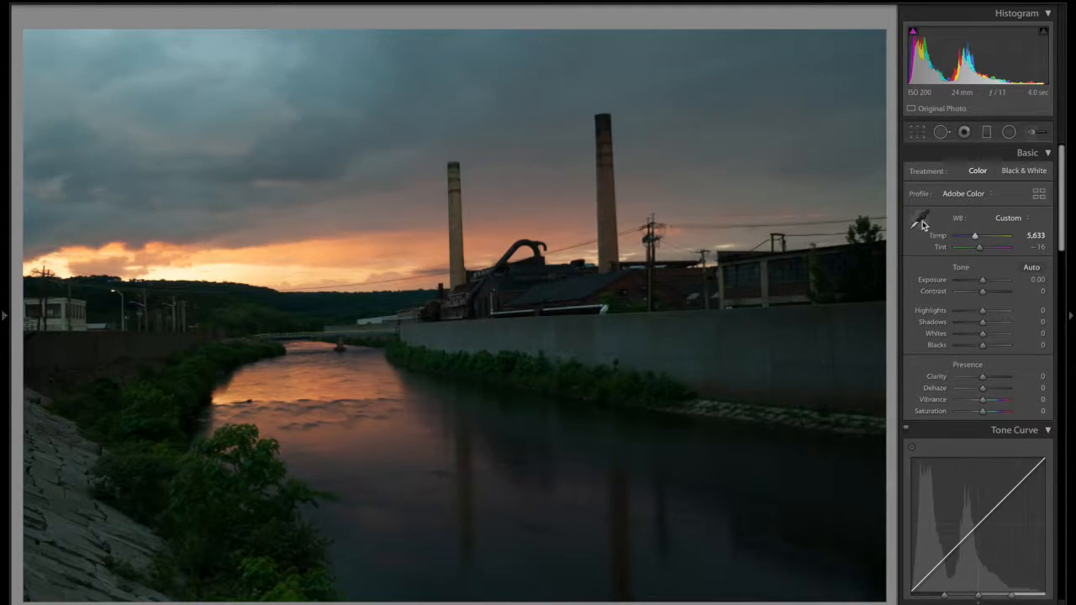
left_click(927, 215)
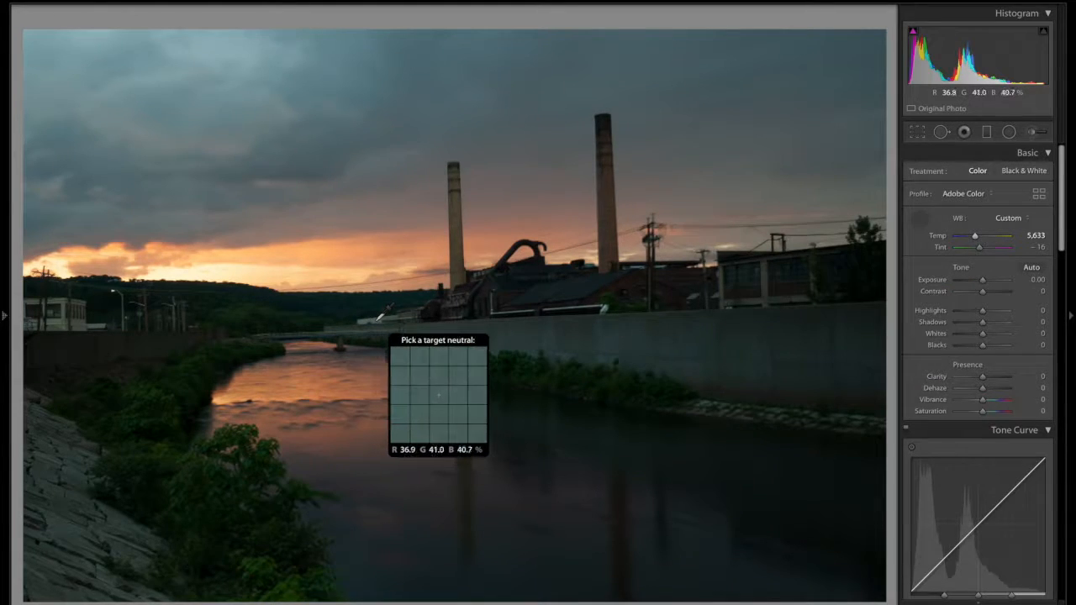
left_click(378, 322)
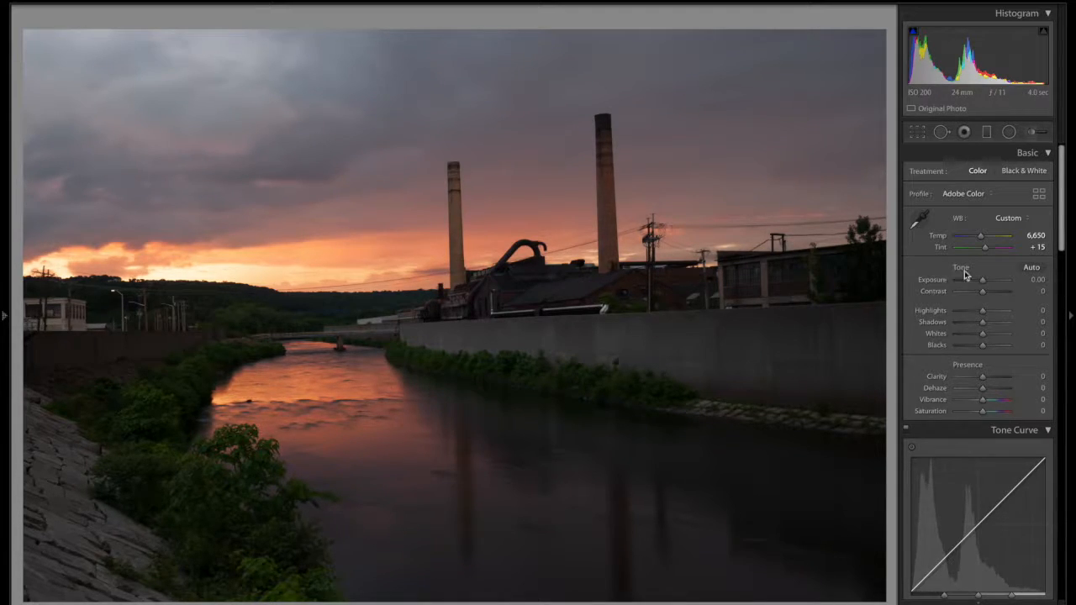
left_click_drag(982, 236, 975, 240)
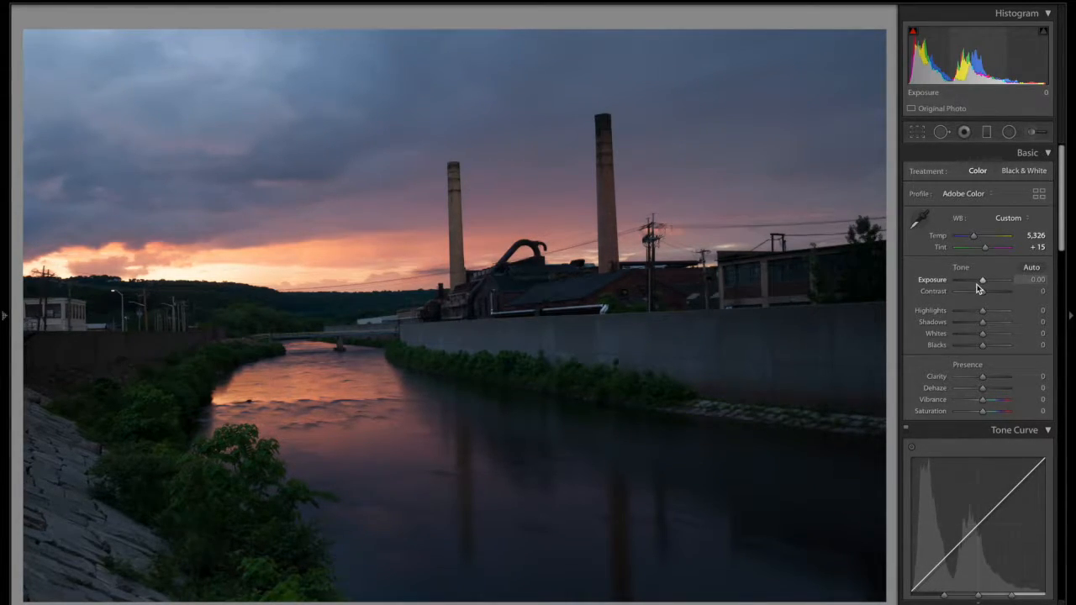
Brighten the photo with an exposure of +0.65 and set the contrast to +29.
left_click_drag(982, 286, 985, 285)
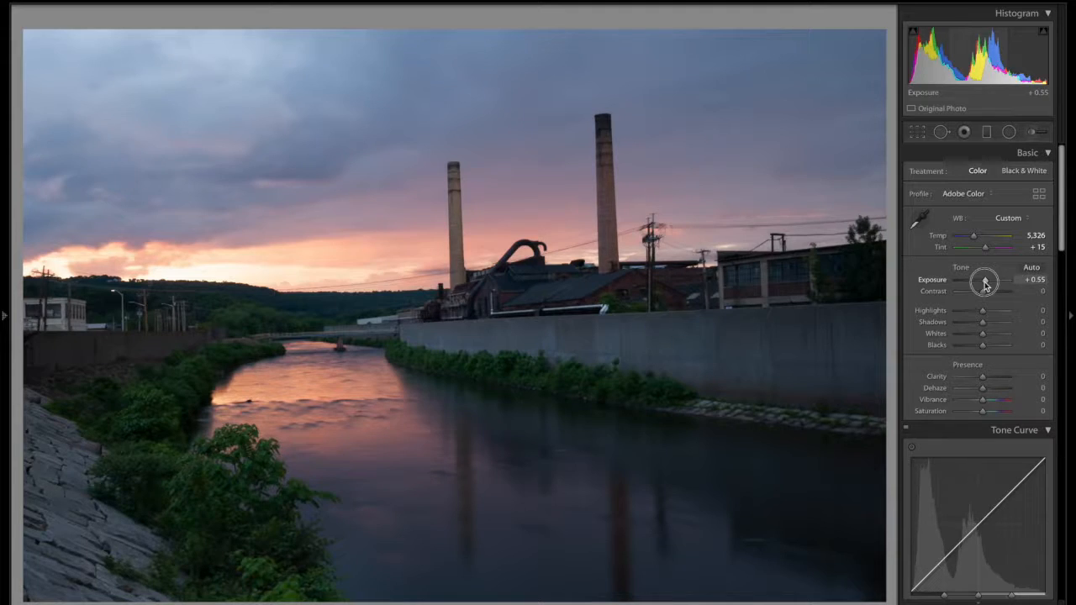
left_click_drag(986, 286, 987, 286)
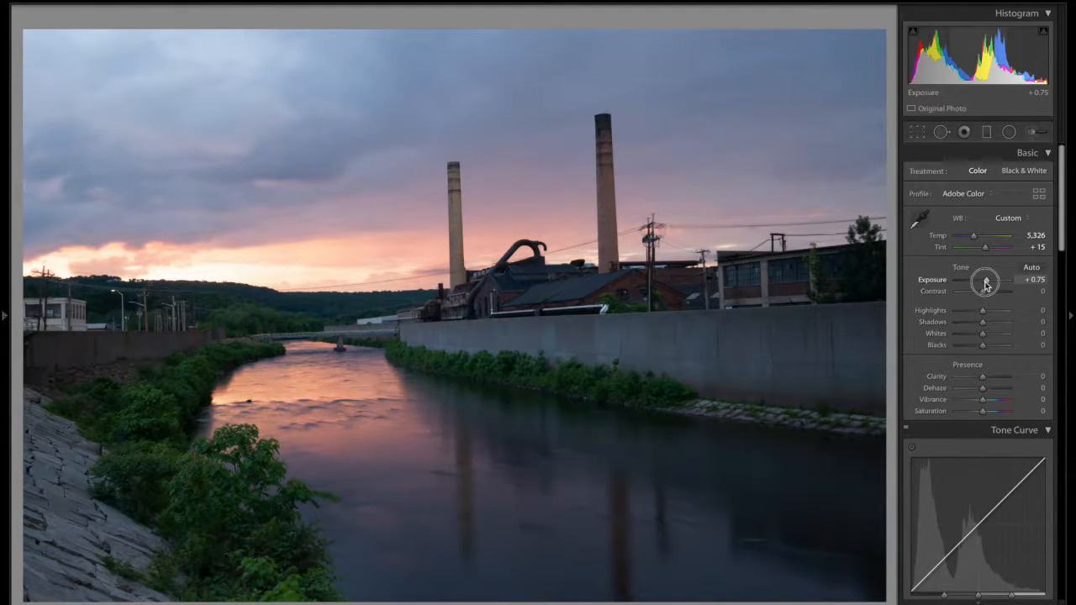
left_click_drag(987, 286, 987, 286)
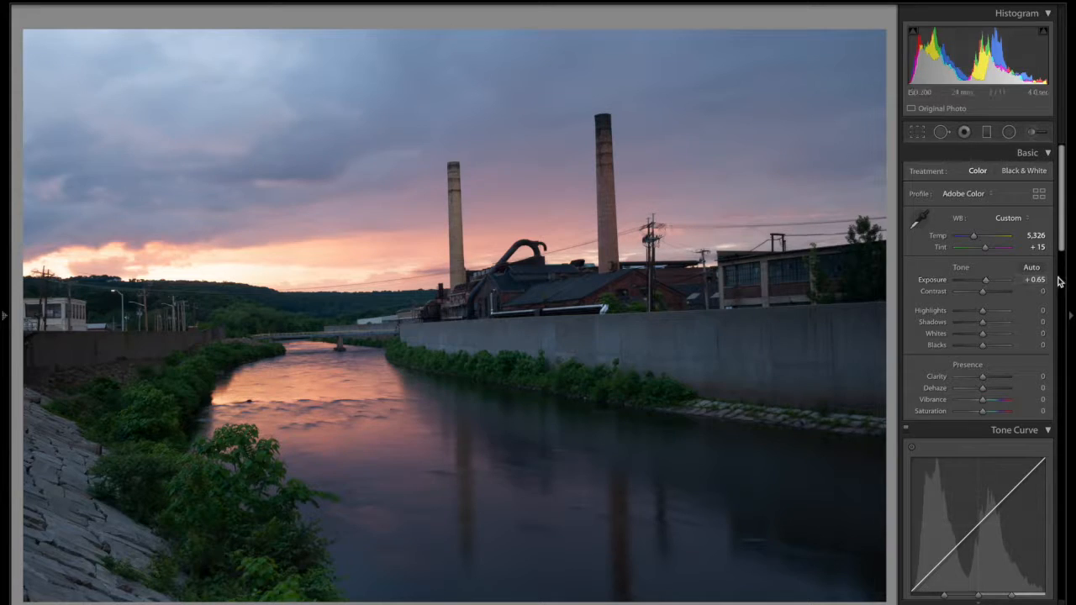
left_click_drag(985, 294, 992, 297)
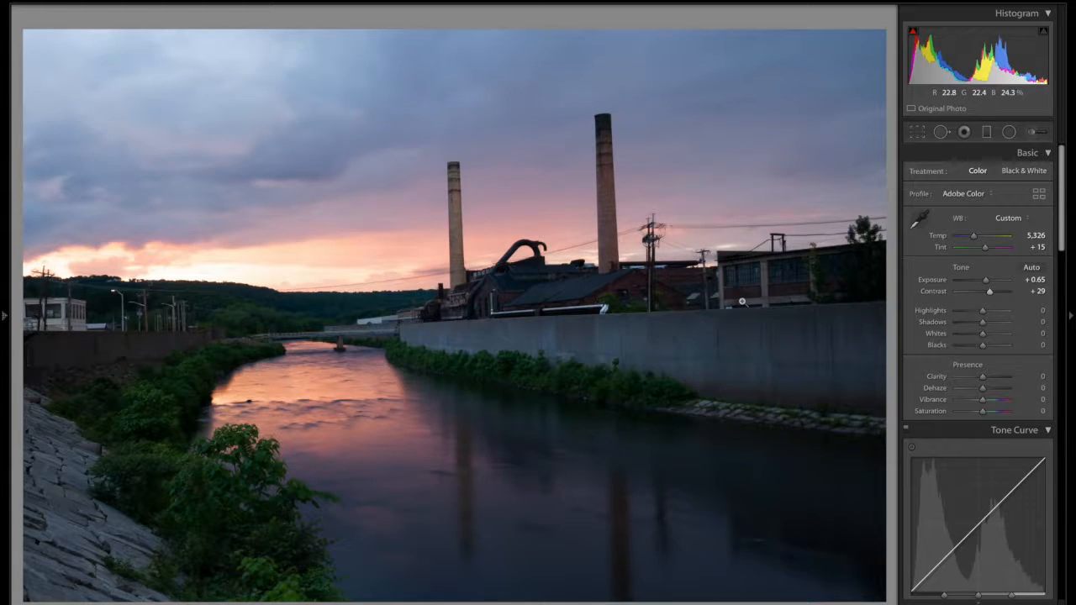
Raise the shadows to +33 and check the dark areas around the factory pipes up close.
left_click(573, 311)
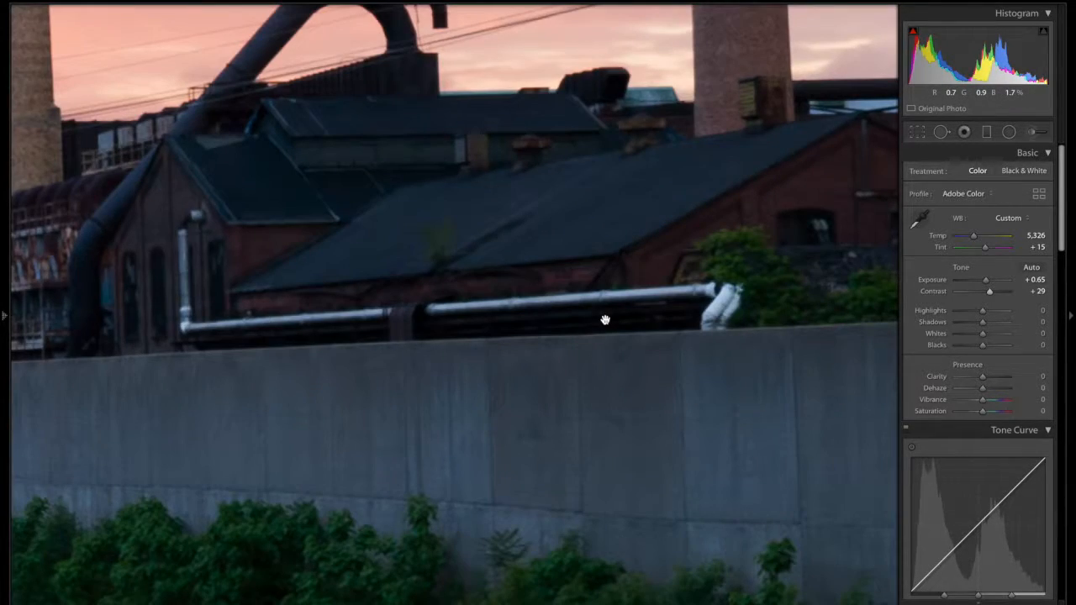
left_click(603, 320)
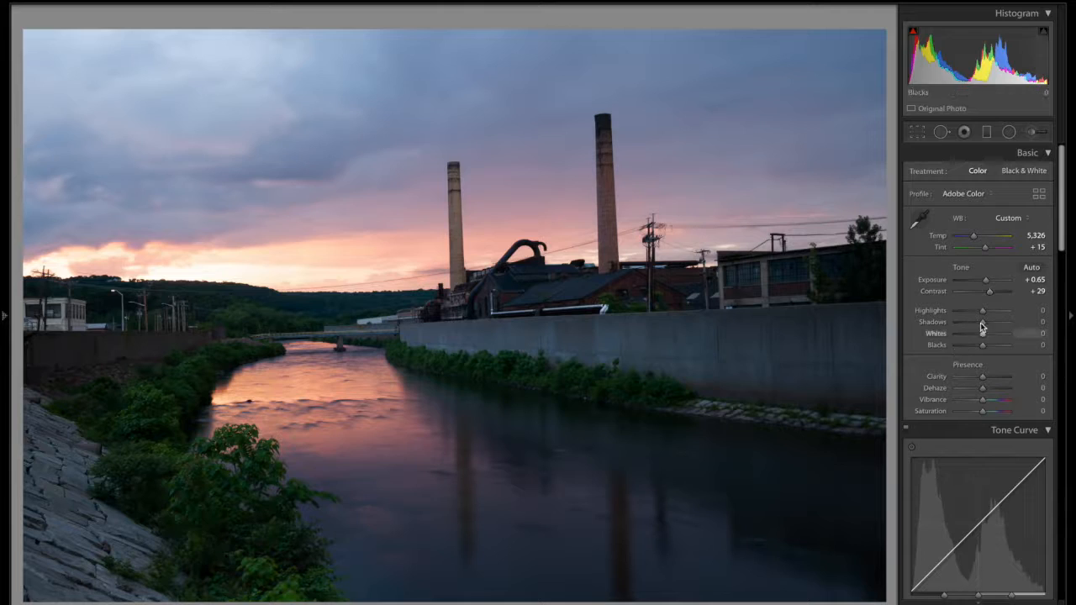
left_click_drag(982, 326, 990, 326)
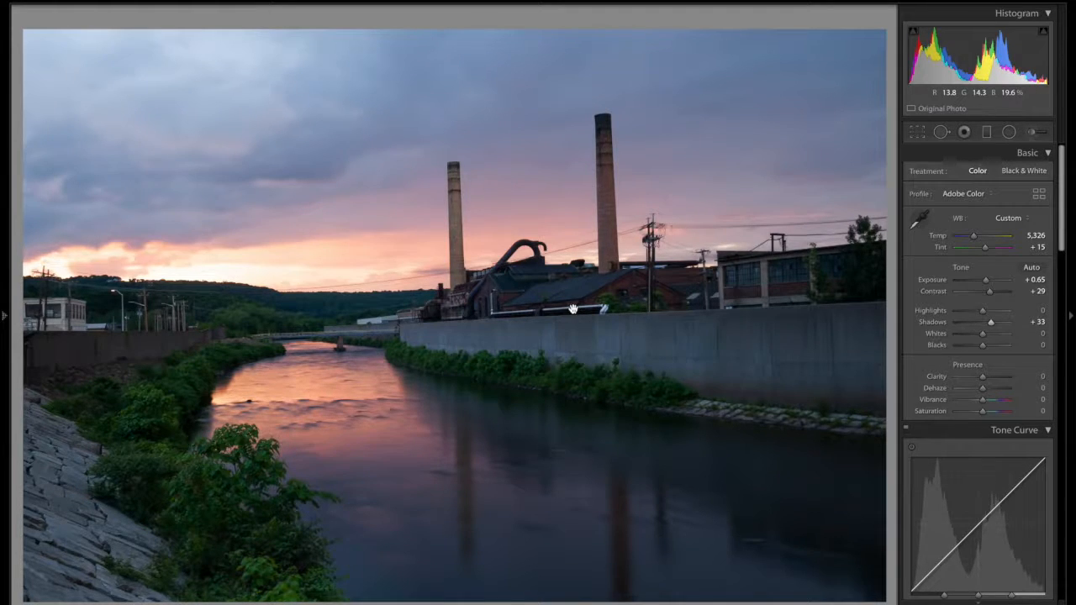
left_click(573, 310)
left_click(573, 310)
left_click(574, 310)
left_click(574, 311)
Set the highlights to -48, whites to +34, blacks to -11 and clarity to +31.
left_click_drag(981, 316, 982, 347)
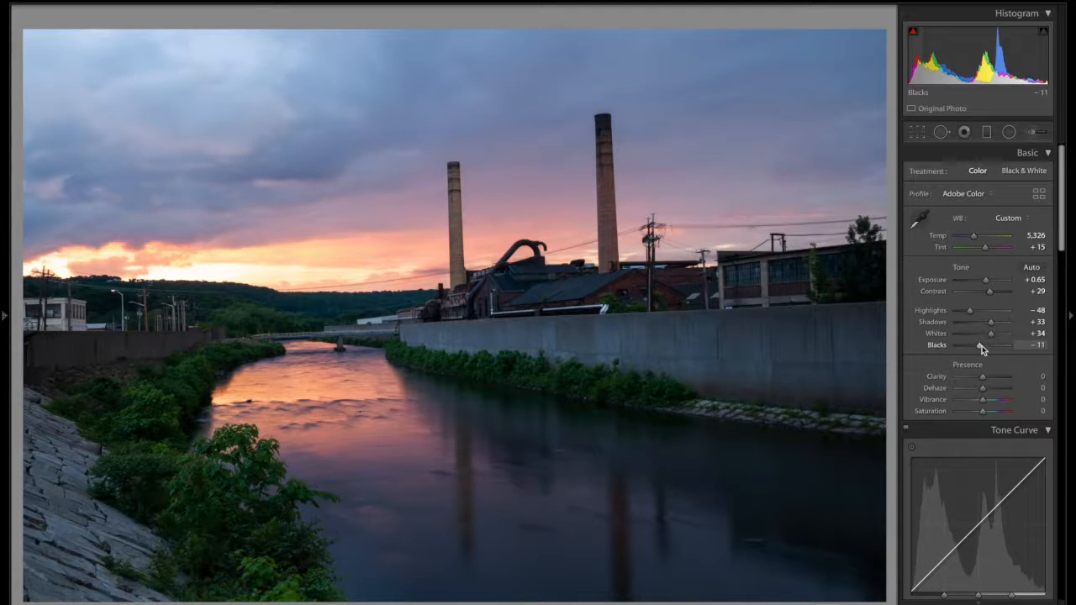
left_click_drag(983, 380, 991, 381)
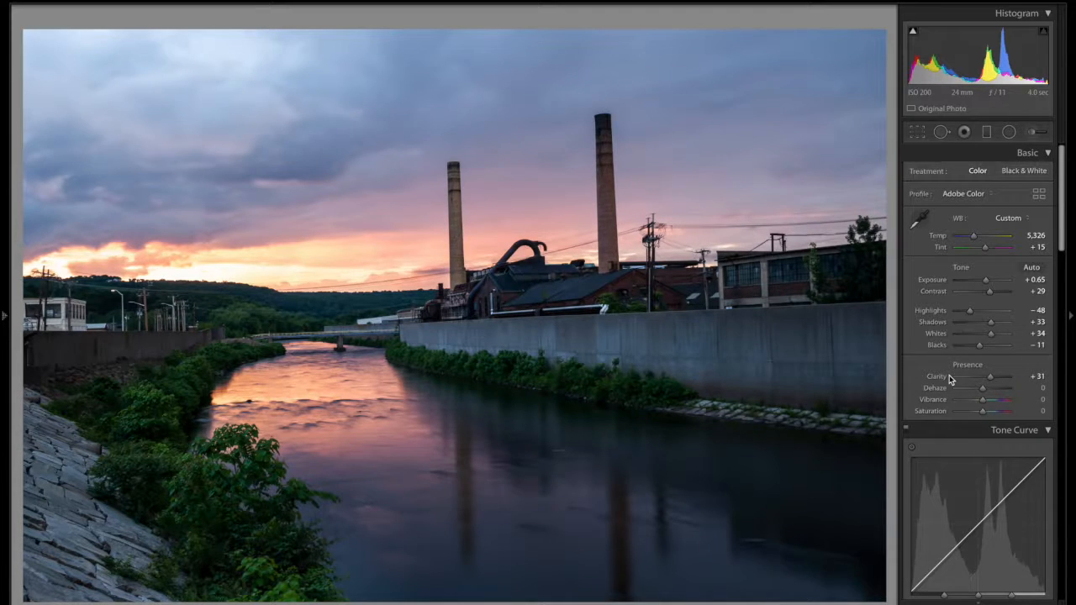
Warm the white balance by setting the temperature to 6,010.
scroll(942, 357, "down", 10)
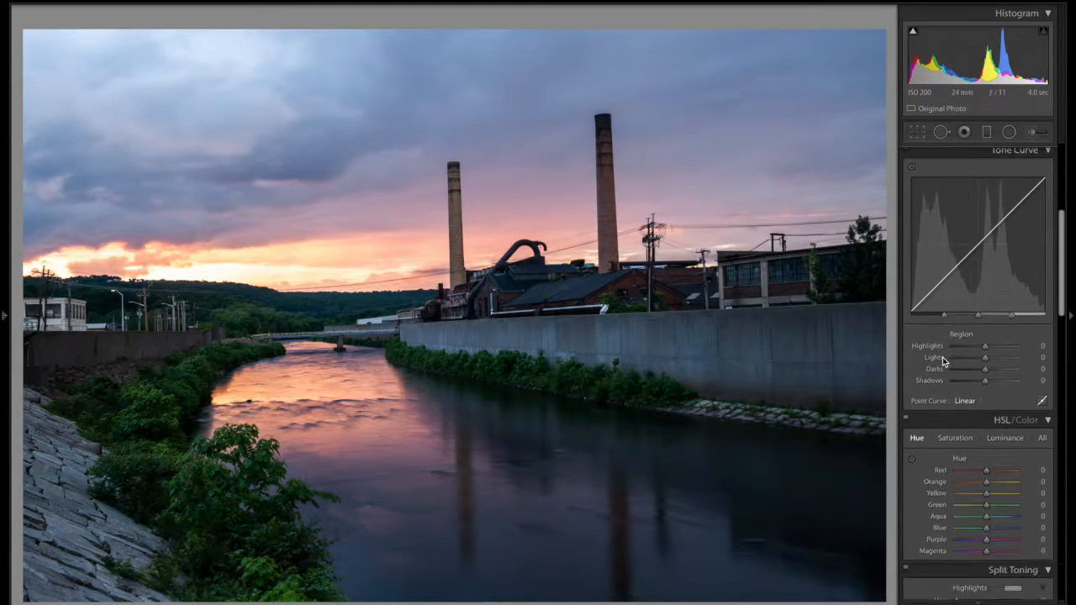
scroll(942, 358, "down", 5)
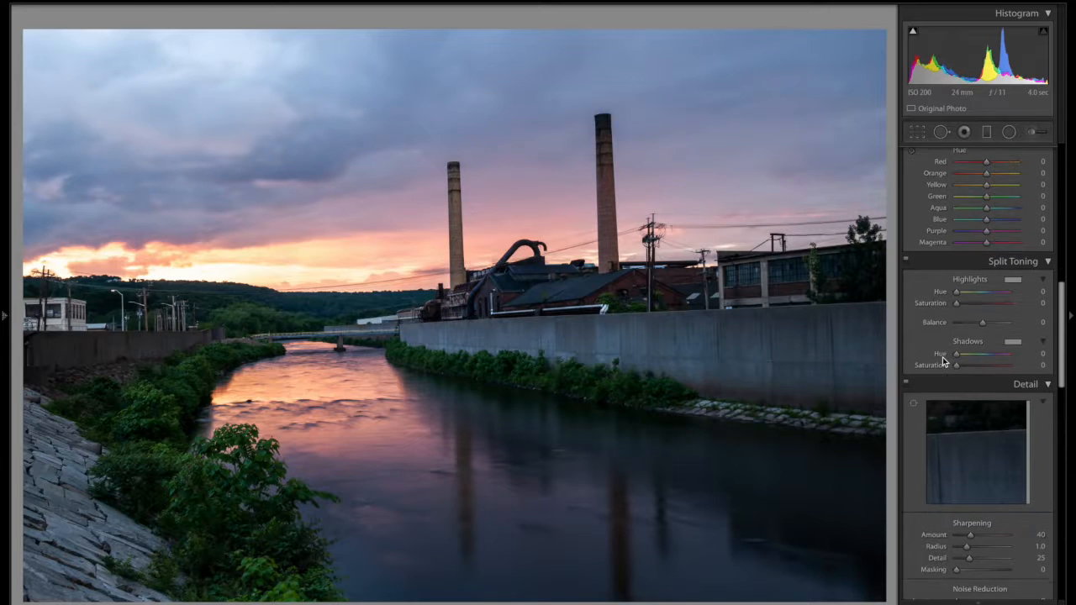
scroll(934, 321, "down", 8)
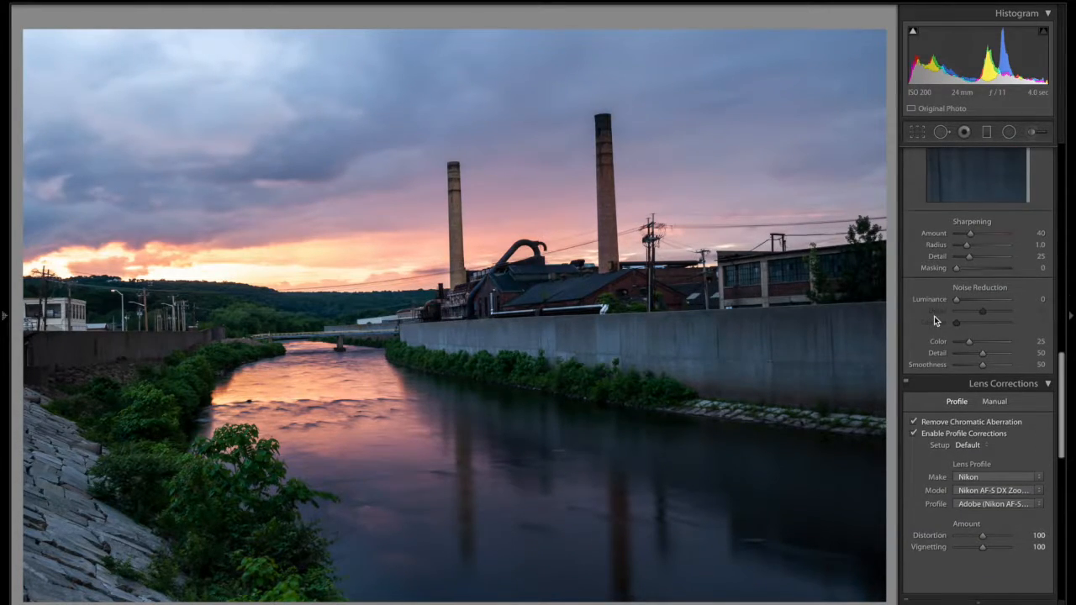
scroll(934, 316, "up", 12)
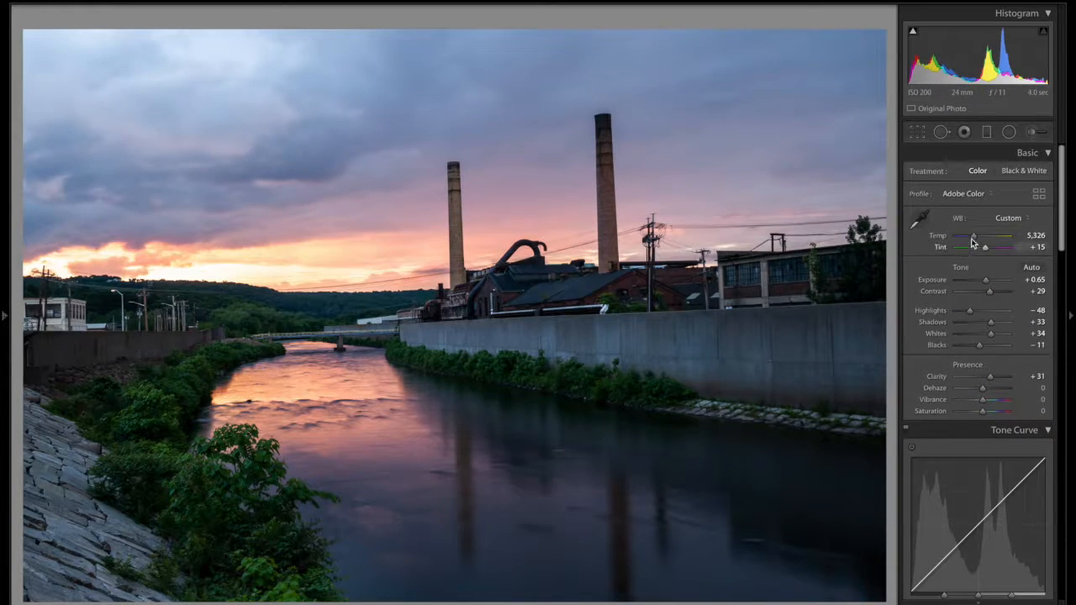
left_click_drag(972, 242, 976, 236)
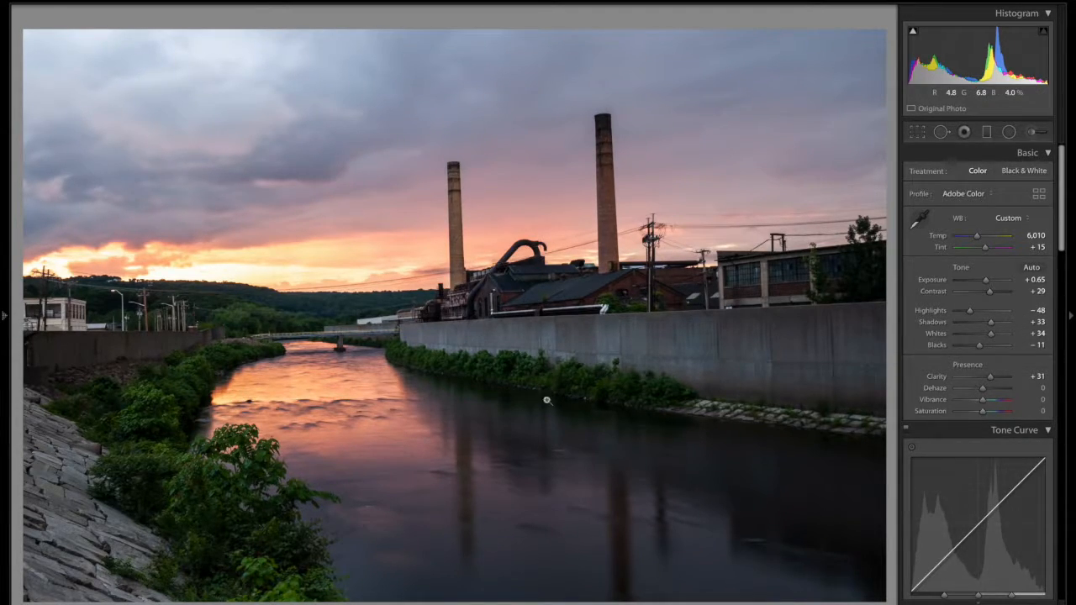
Start a guided Upright correction and draw a horizontal guide along the bridge over the river.
scroll(918, 368, "down", 10)
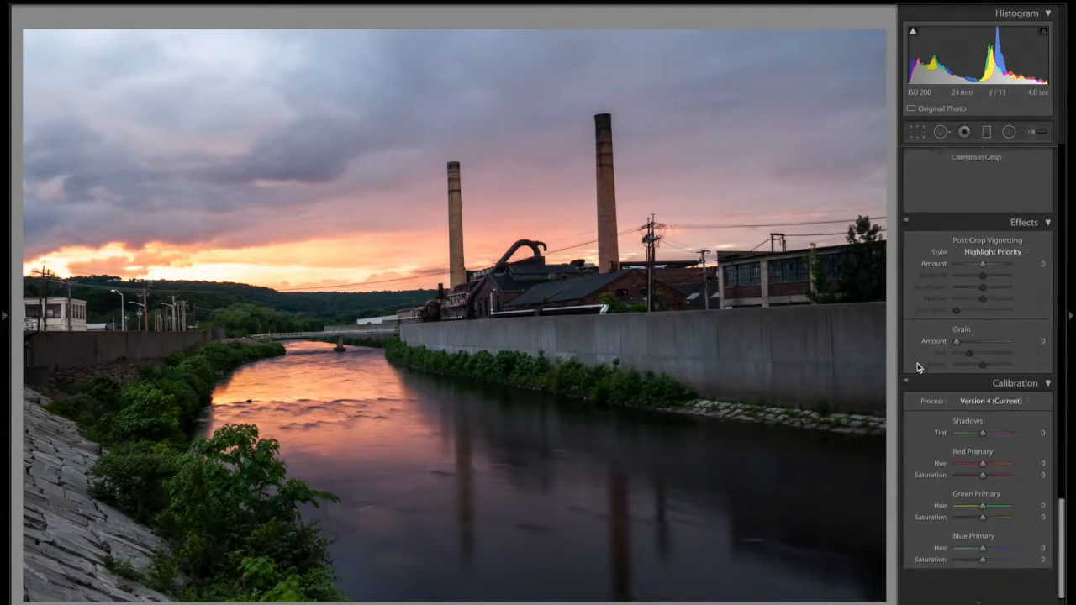
scroll(918, 368, "up", 5)
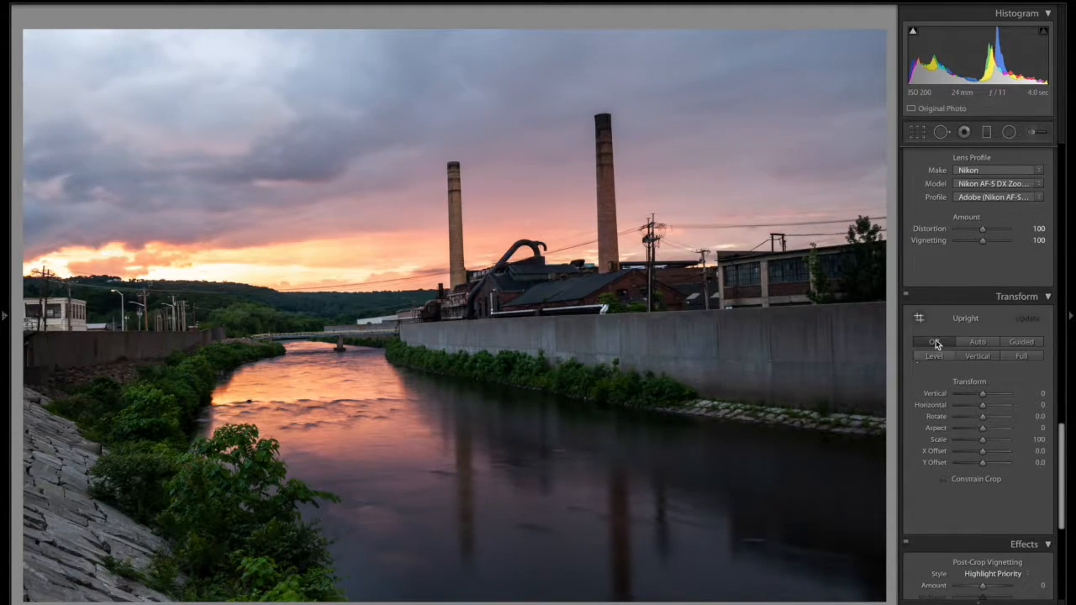
left_click(1014, 342)
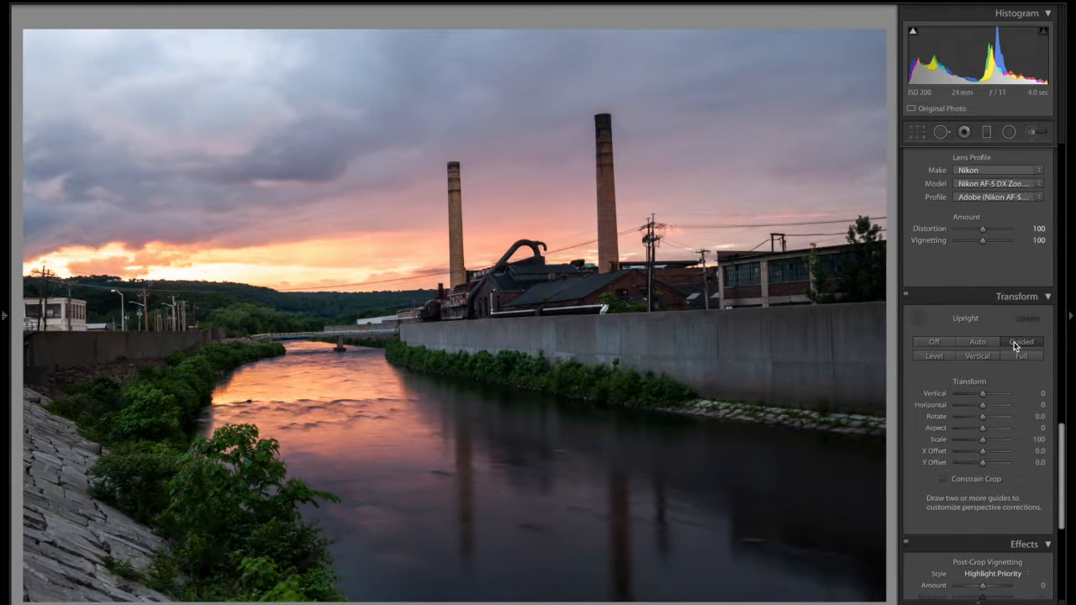
left_click_drag(270, 335, 321, 332)
left_click_drag(375, 330, 397, 329)
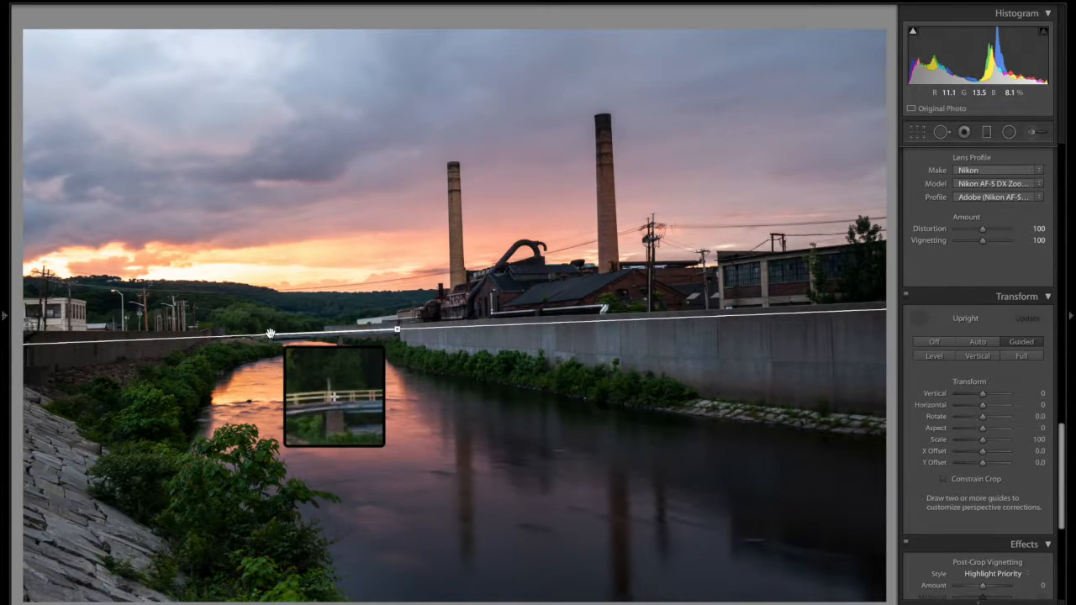
left_click_drag(271, 334, 269, 334)
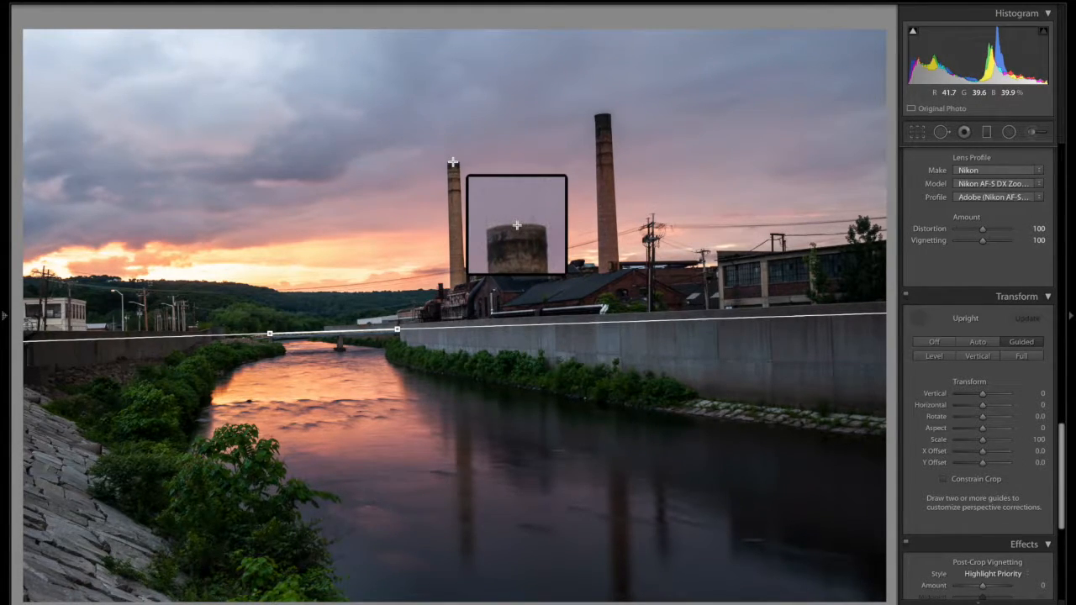
Draw a vertical guide along the shorter chimney from its top to its base and finish the guided correction.
left_click_drag(453, 162, 457, 284)
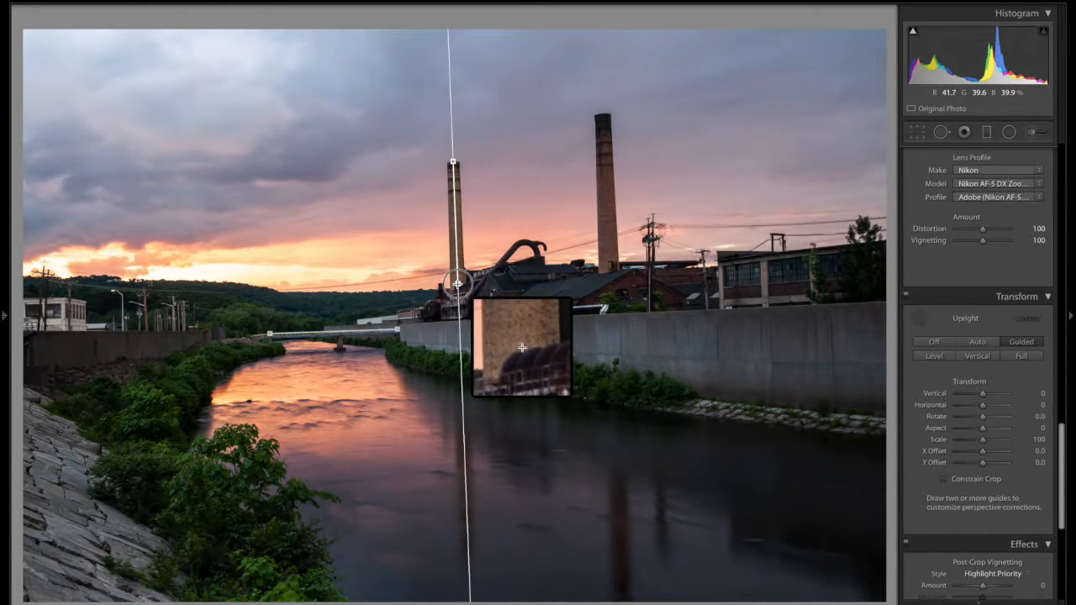
left_click_drag(457, 284, 457, 284)
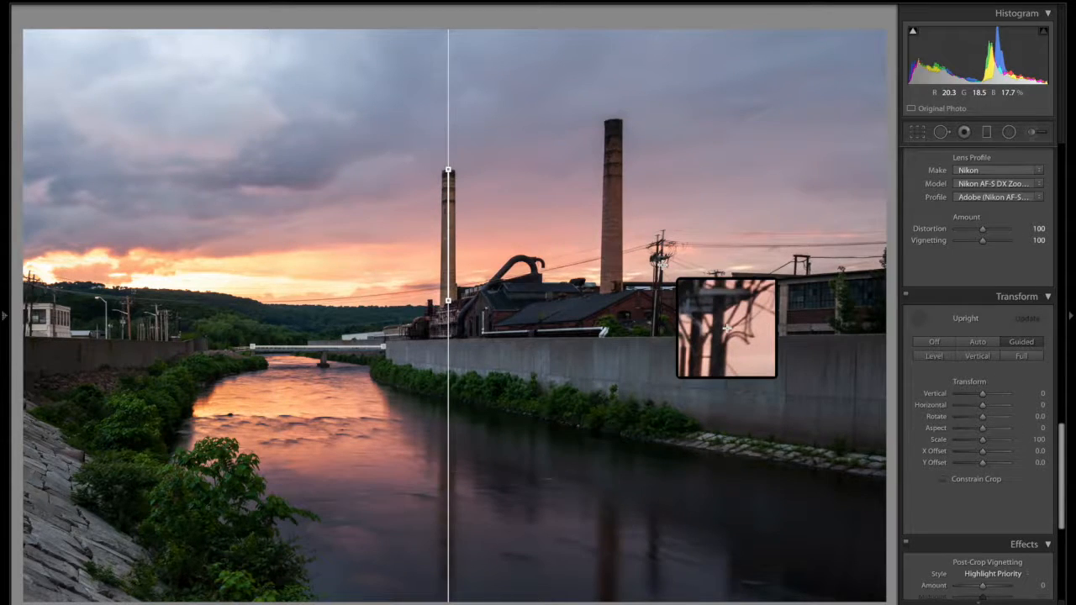
key("Return")
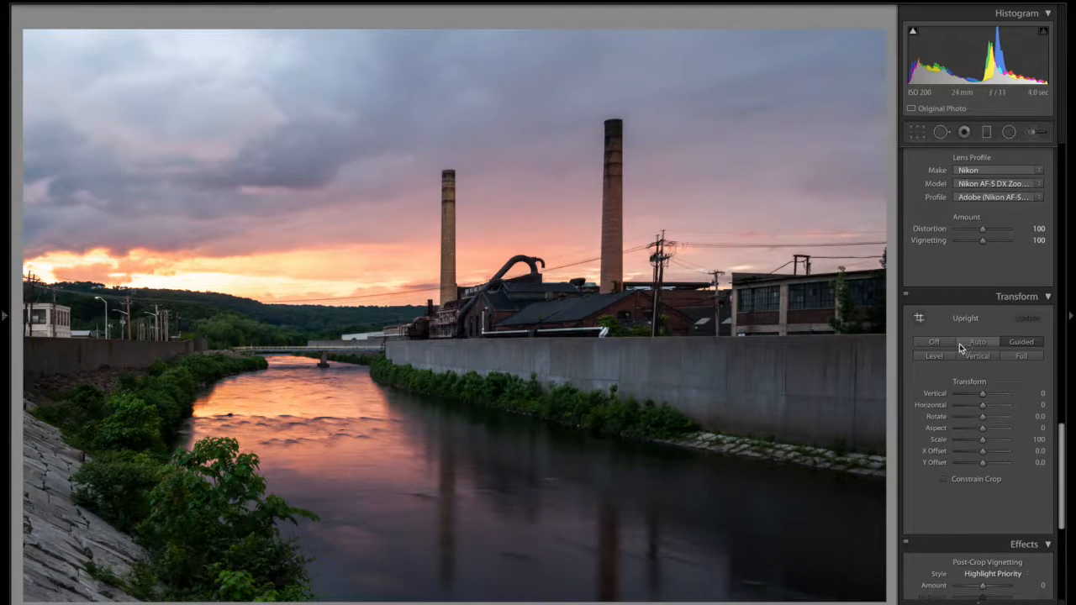
Review the placed Upright guides and inspect the riverbank and water up close.
left_click(922, 320)
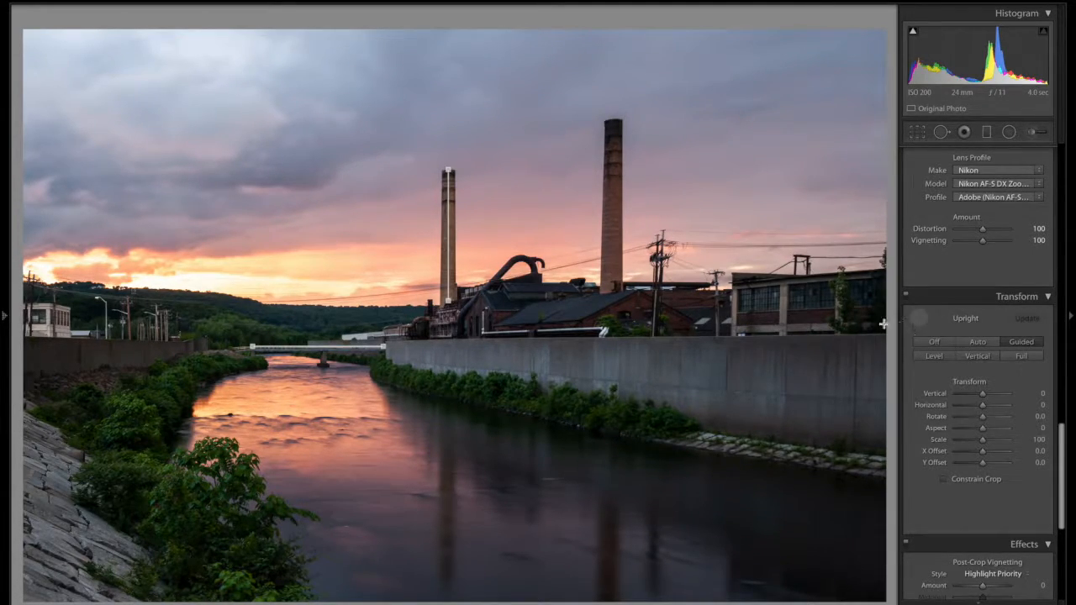
left_click(921, 319)
left_click(920, 320)
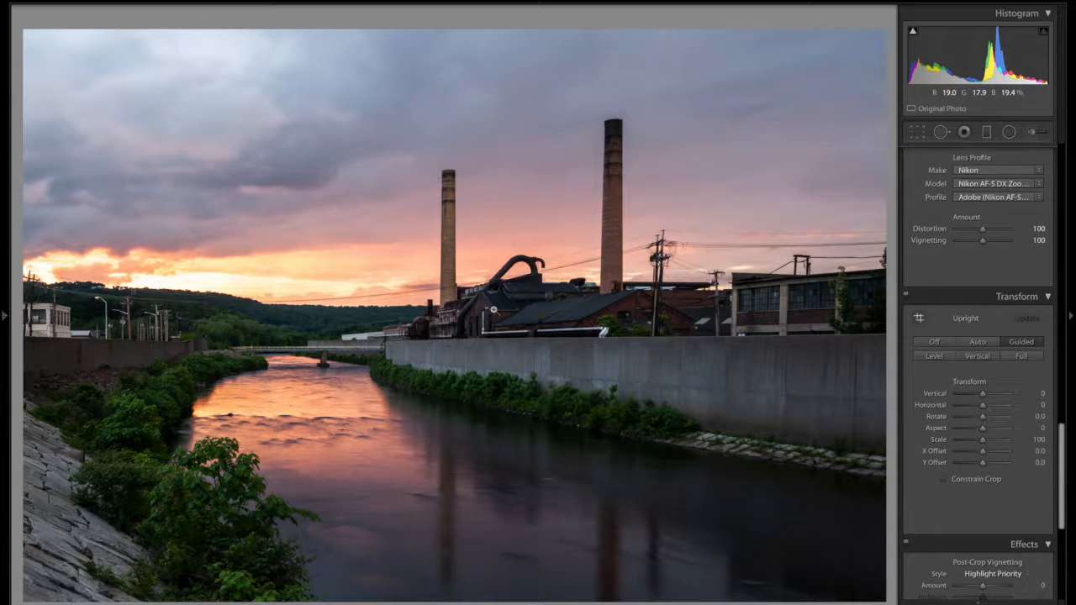
left_click(163, 425)
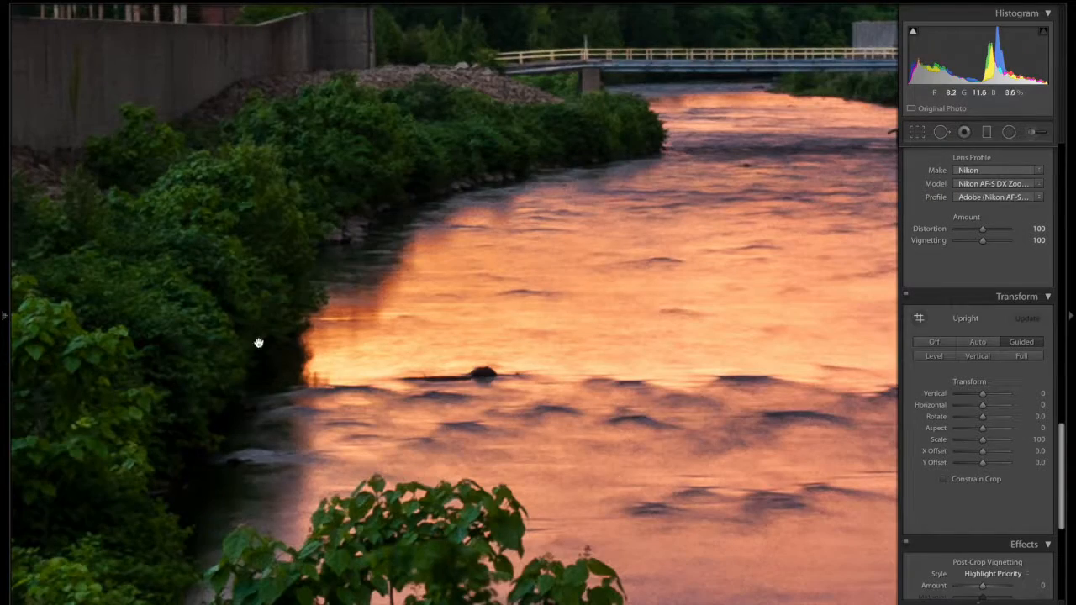
left_click(238, 315)
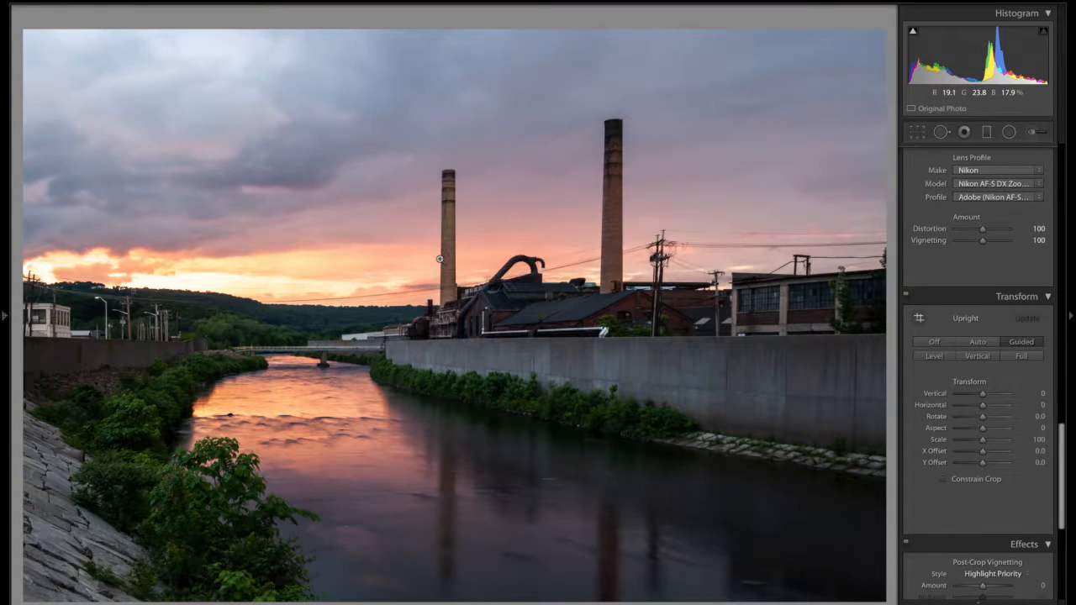